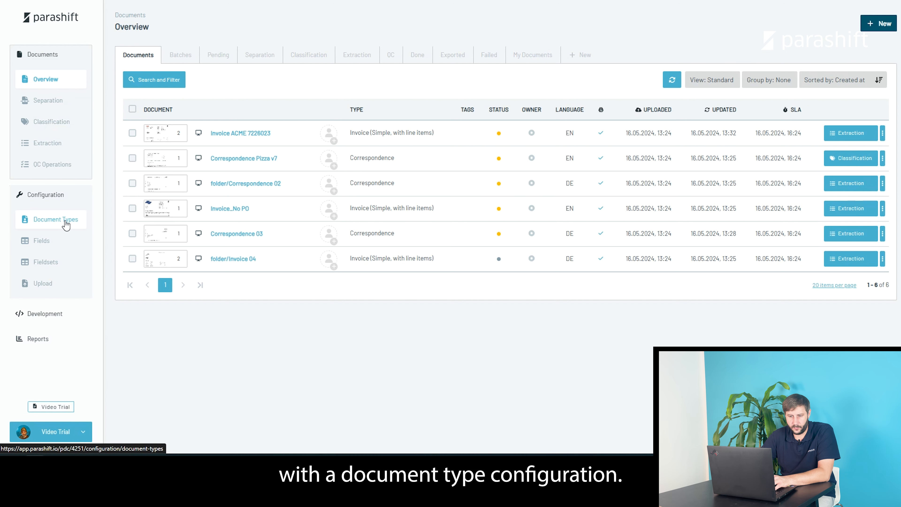
{"action": "right_click", "coordinate": [66, 223]}
{"action": "left_click", "coordinate": [82, 229]}
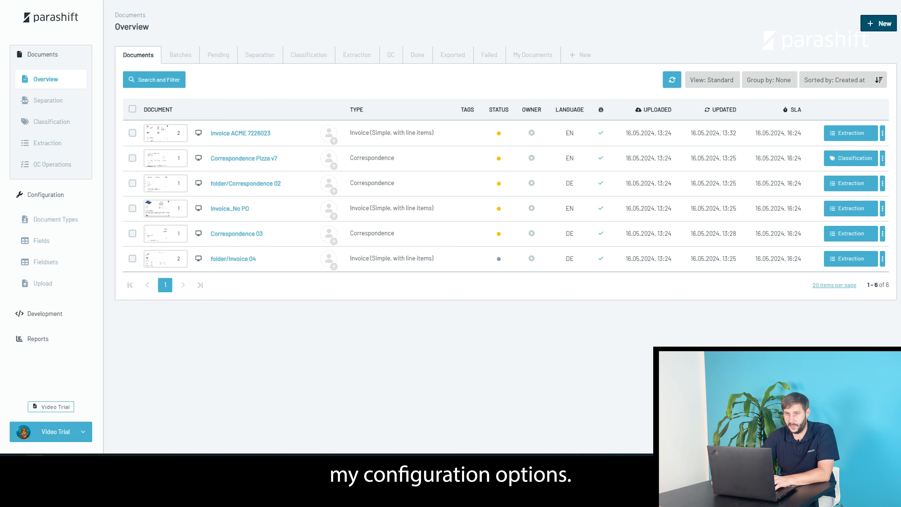
{"action": "left_click", "coordinate": [61, 222]}
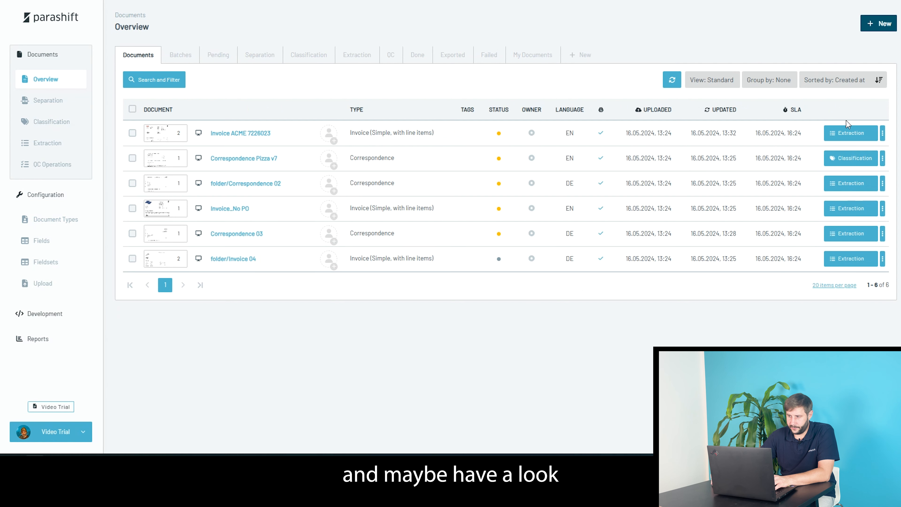
- Open the extraction view of Invoice ACME 7226023 and review its sender, receiver, general information and tax sections
{"action": "left_click", "coordinate": [850, 133]}
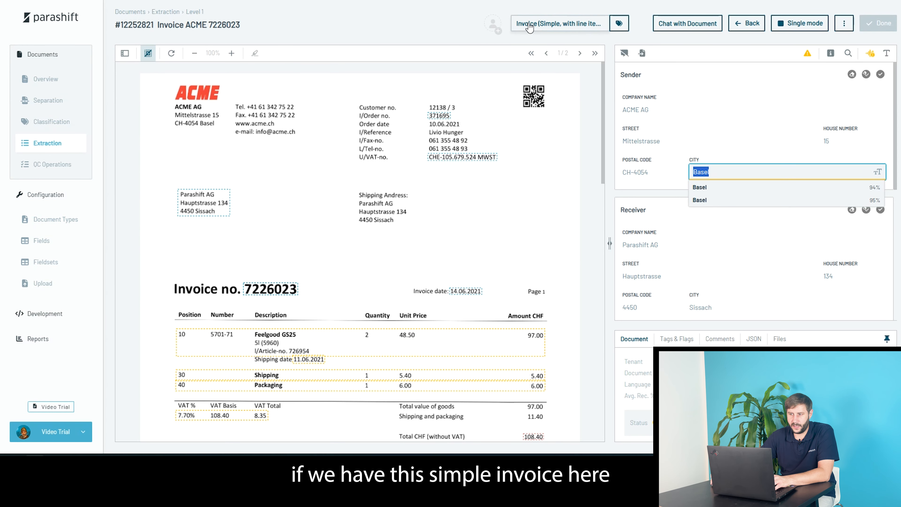
{"action": "left_click", "coordinate": [447, 18]}
{"action": "scroll", "coordinate": [716, 158], "scroll_direction": "down", "scroll_amount": 4}
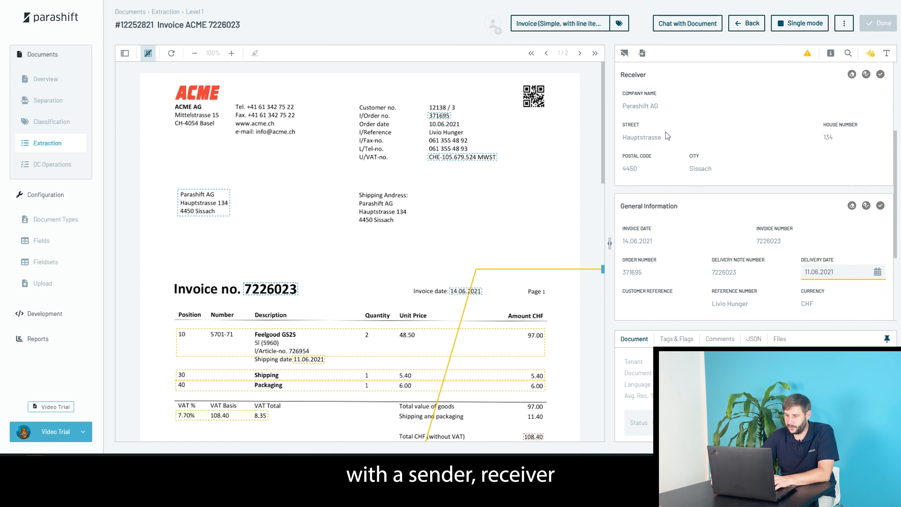
{"action": "scroll", "coordinate": [666, 142], "scroll_direction": "down", "scroll_amount": 6}
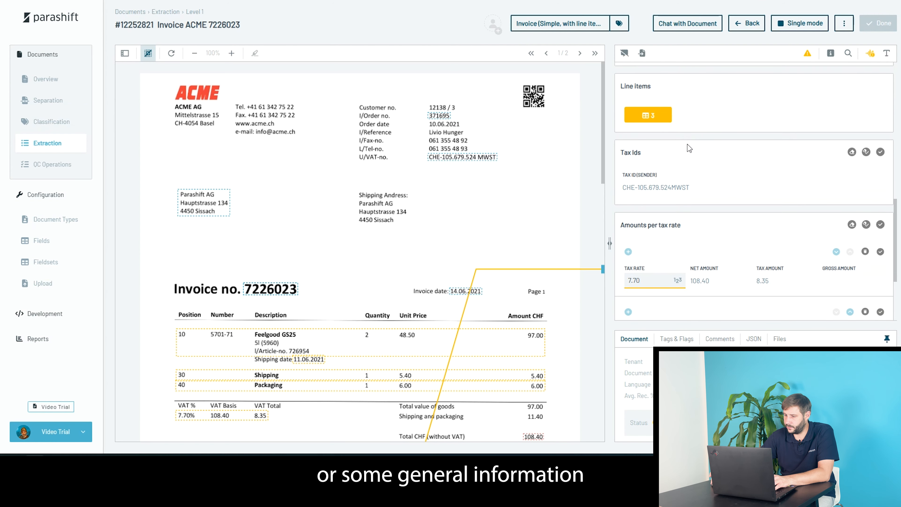
{"action": "scroll", "coordinate": [644, 152], "scroll_direction": "up", "scroll_amount": 3}
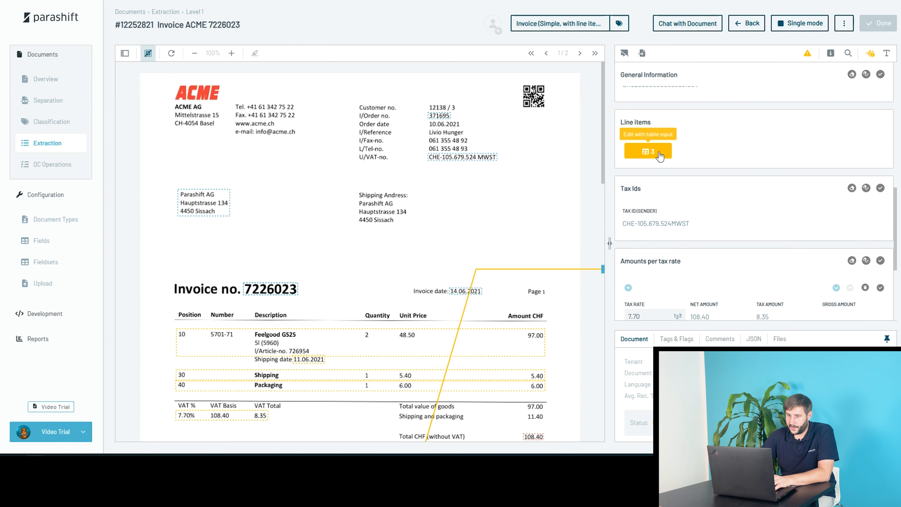
- Inspect the invoice's line items table and the hidden columns available for it, and return to the documents overview
{"action": "left_click", "coordinate": [648, 151]}
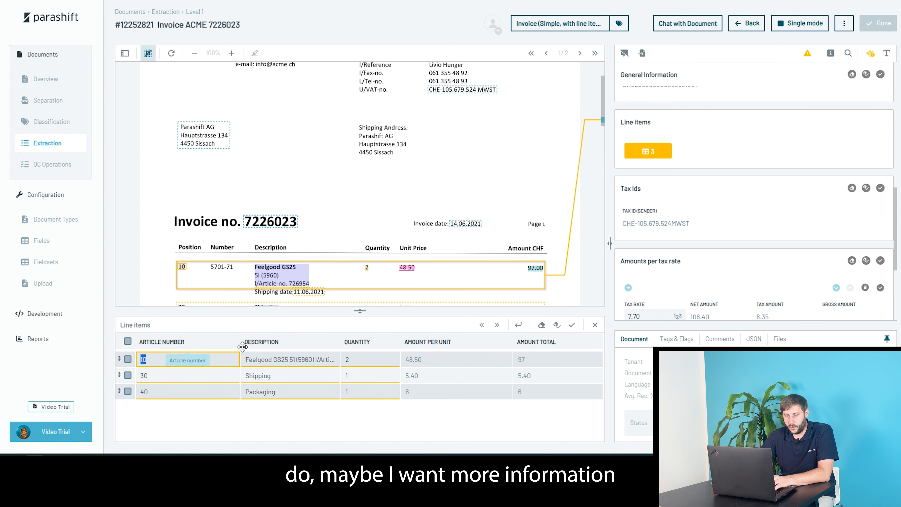
{"action": "right_click", "coordinate": [290, 343]}
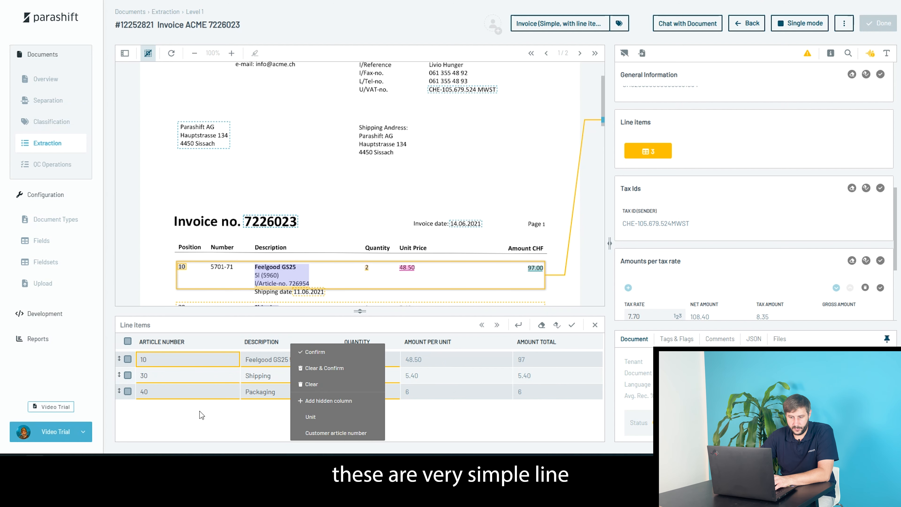
{"action": "left_click", "coordinate": [204, 426]}
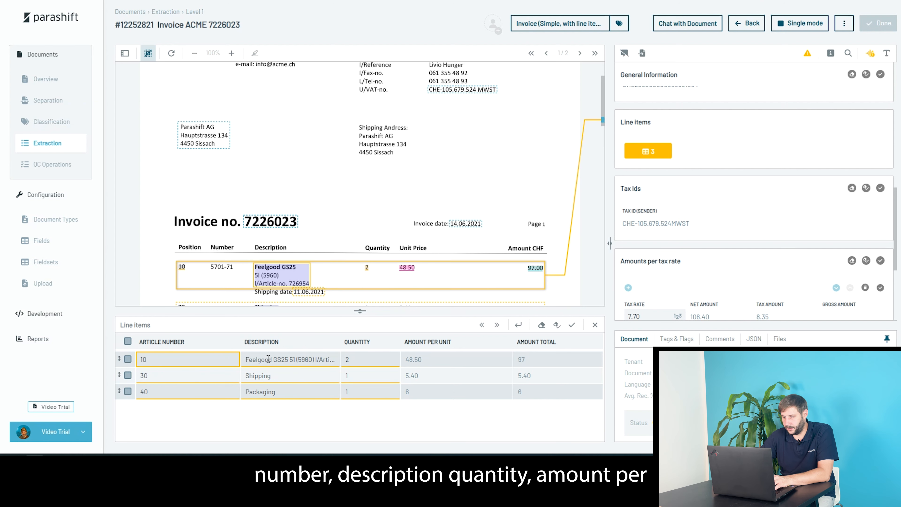
{"action": "right_click", "coordinate": [358, 342]}
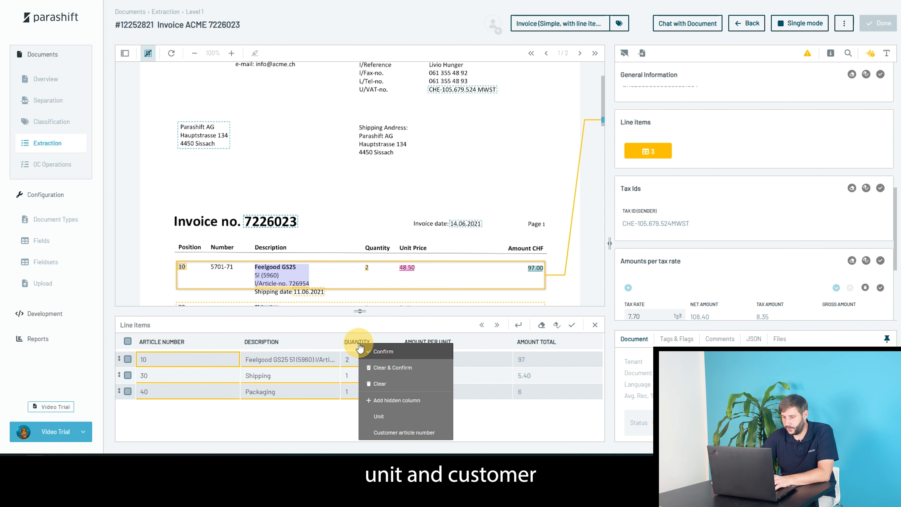
{"action": "left_click", "coordinate": [479, 426]}
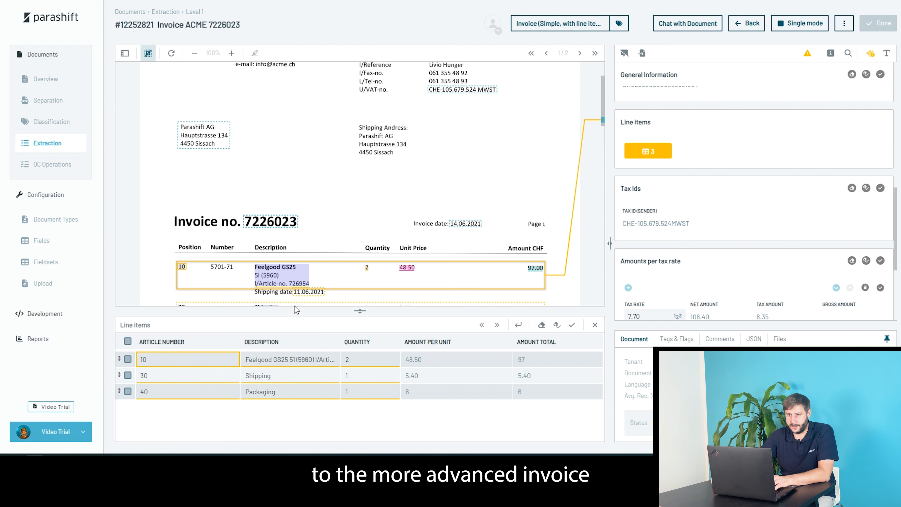
{"action": "left_click", "coordinate": [747, 24]}
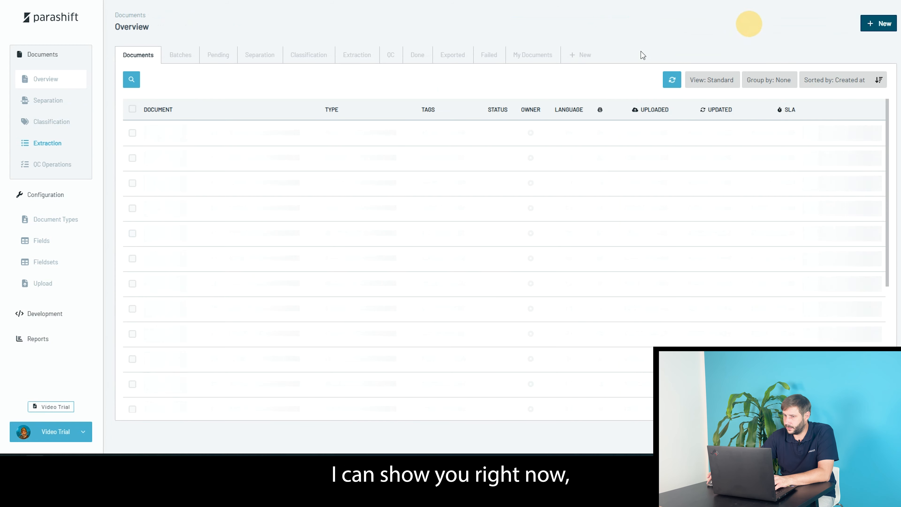
- Filter the configured document types by the title "Invoice (DE)"
{"action": "left_click", "coordinate": [56, 219]}
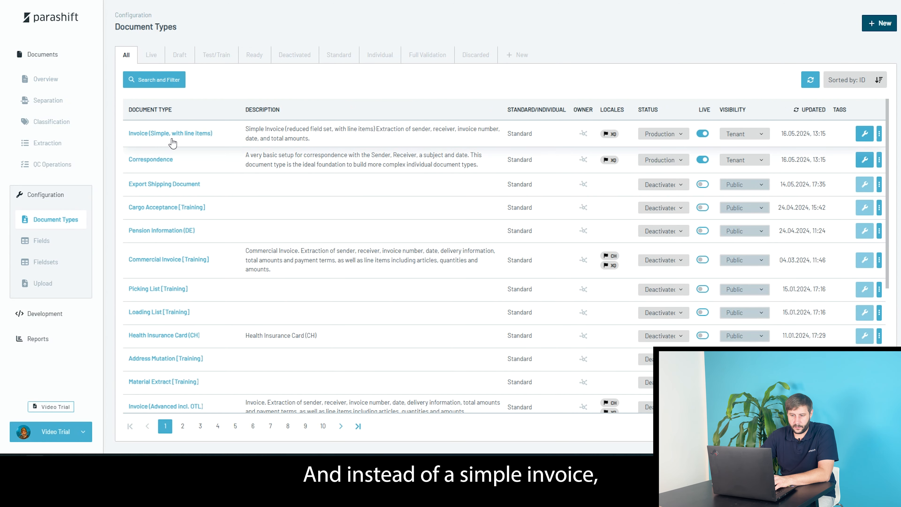
{"action": "left_click", "coordinate": [156, 84]}
{"action": "left_click", "coordinate": [156, 94]}
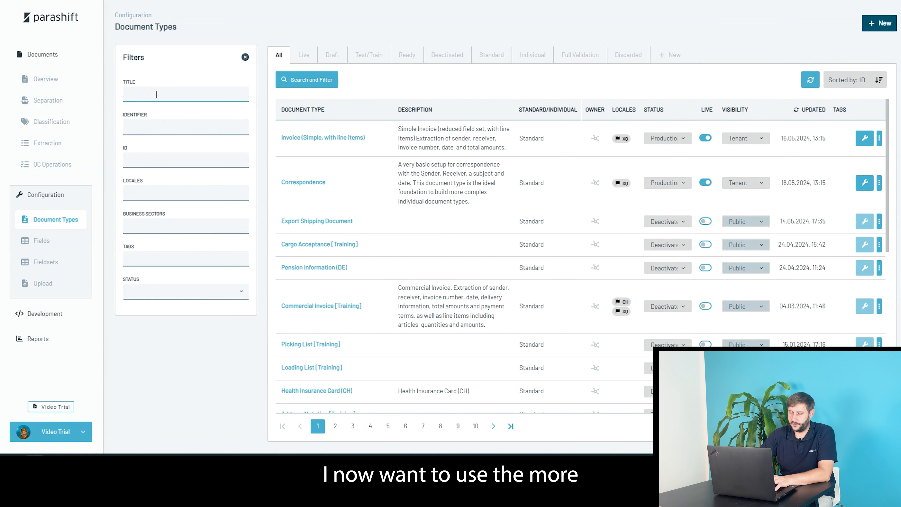
{"action": "type", "text": "Invoice "}
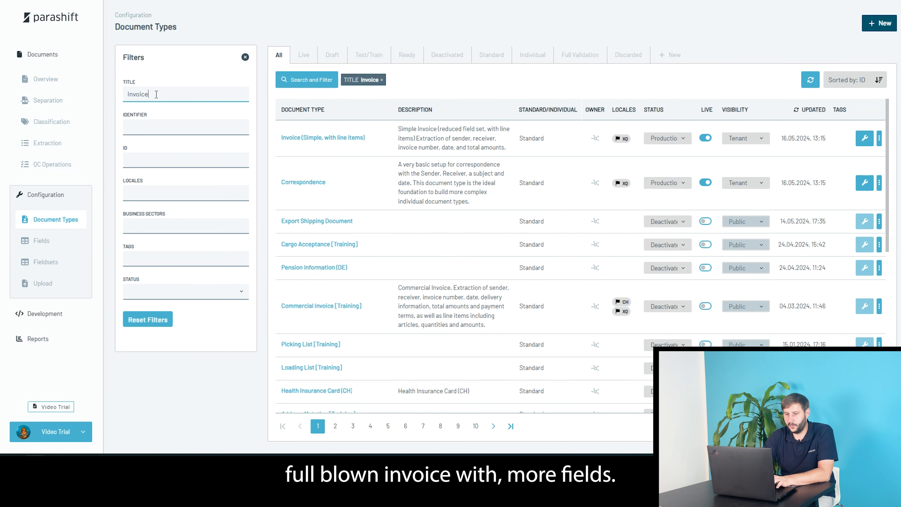
{"action": "type", "text": "("}
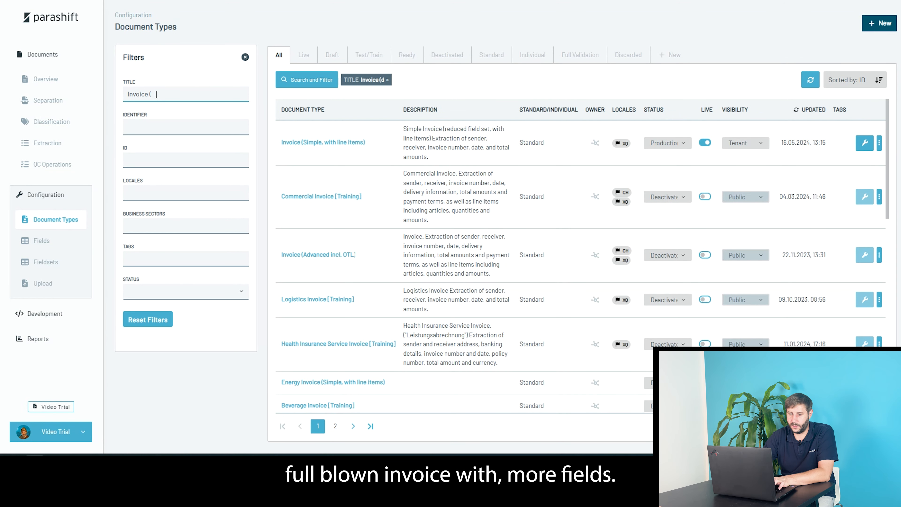
{"action": "type", "text": "DE)"}
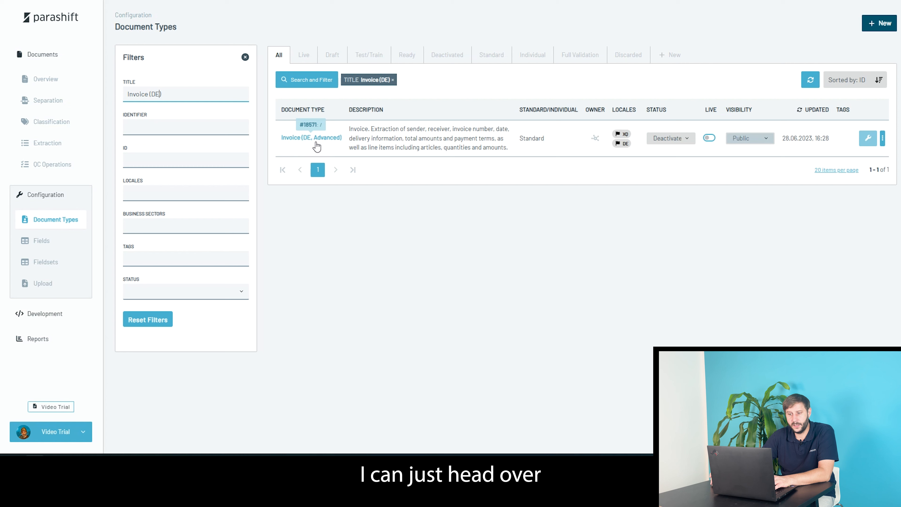
- Set the Invoice (DE, Advanced) document type live and confirm its change to Production status
{"action": "left_click", "coordinate": [710, 139]}
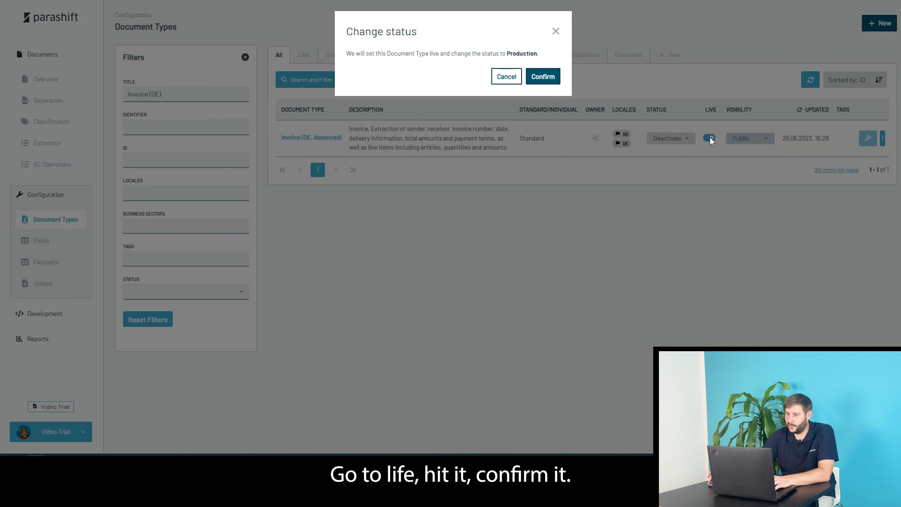
{"action": "left_click", "coordinate": [541, 76]}
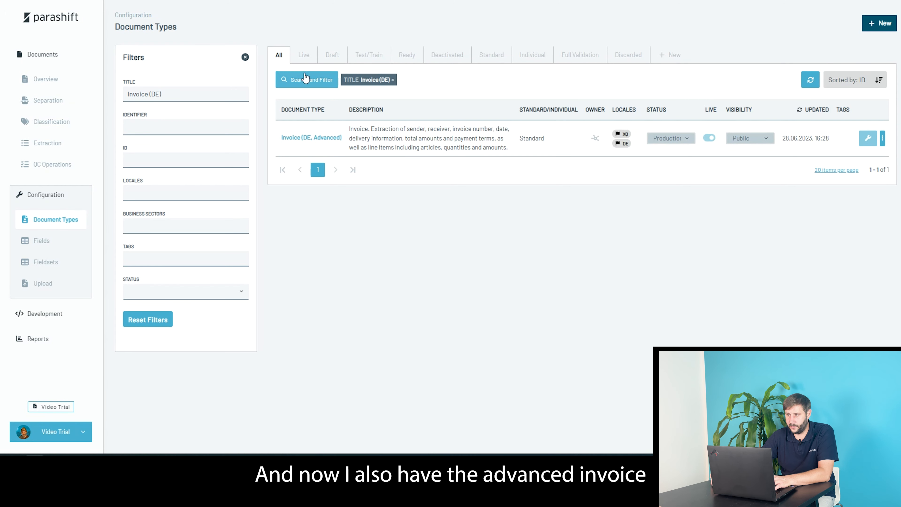
- Clear the title filter and, among the live document types, switch off Invoice (Simple, with line items)
{"action": "left_click", "coordinate": [308, 57]}
{"action": "left_click", "coordinate": [393, 80]}
{"action": "left_click", "coordinate": [244, 56]}
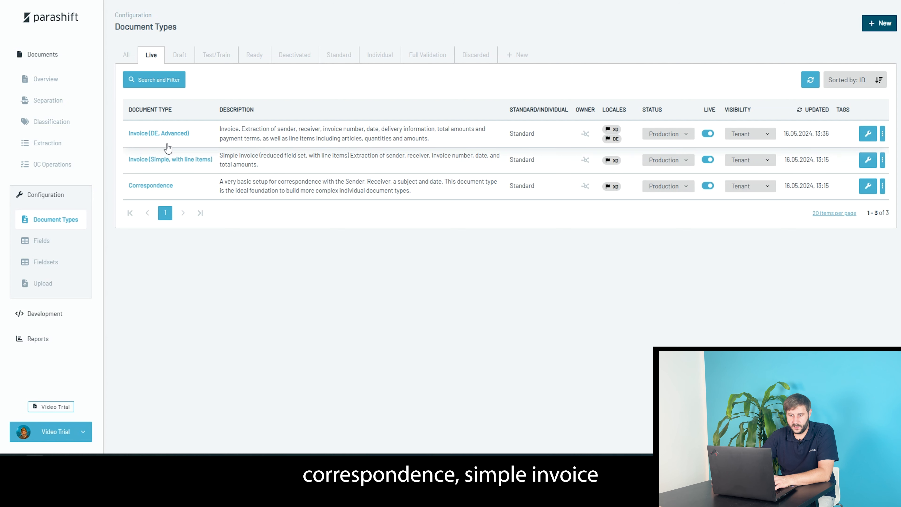
{"action": "left_click", "coordinate": [709, 161]}
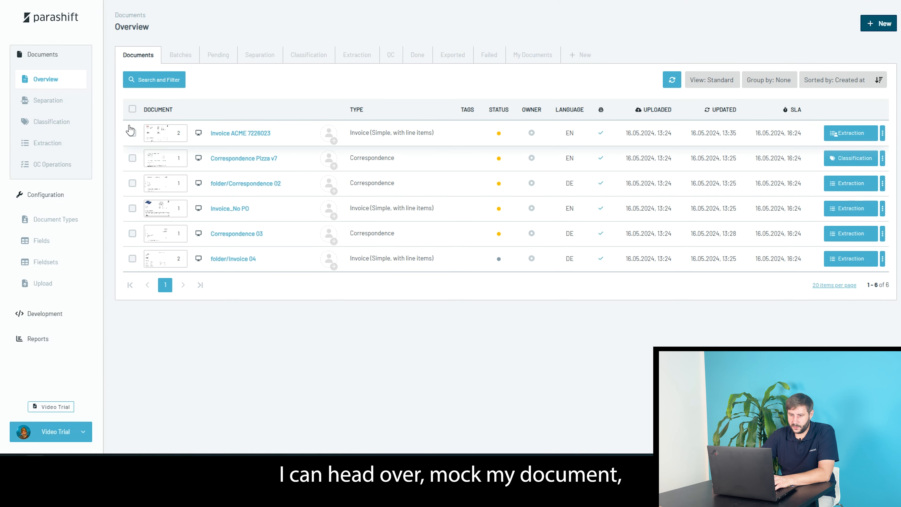
- Classify the document Invoice ACME 7226023 as Invoice (DE, Advanced)
{"action": "left_click", "coordinate": [133, 133]}
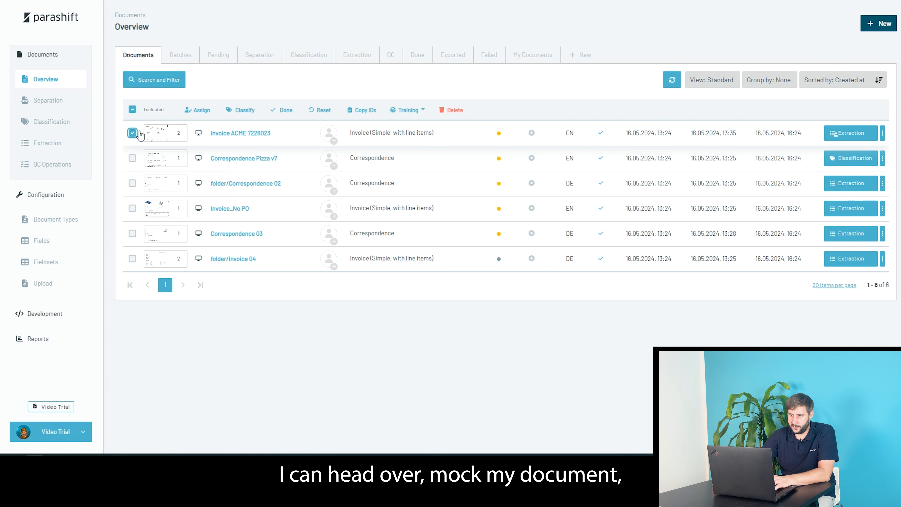
{"action": "left_click", "coordinate": [242, 110]}
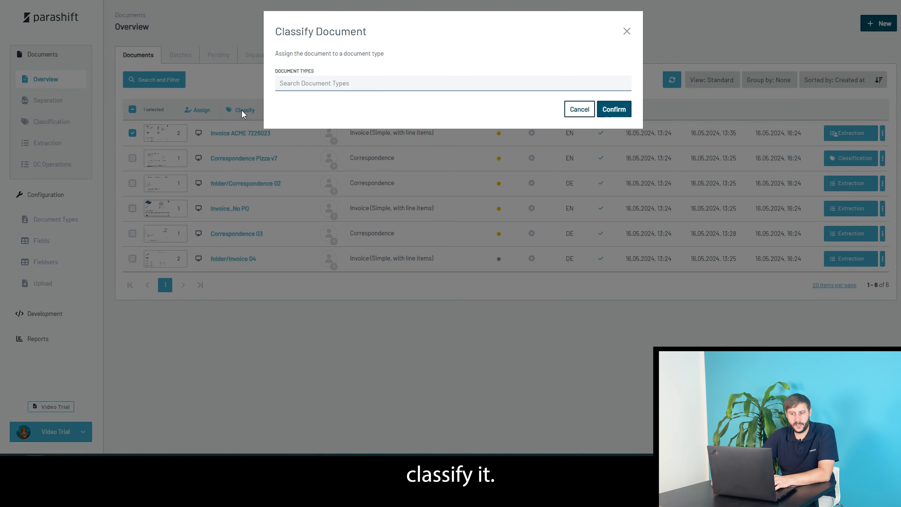
{"action": "left_click", "coordinate": [346, 83]}
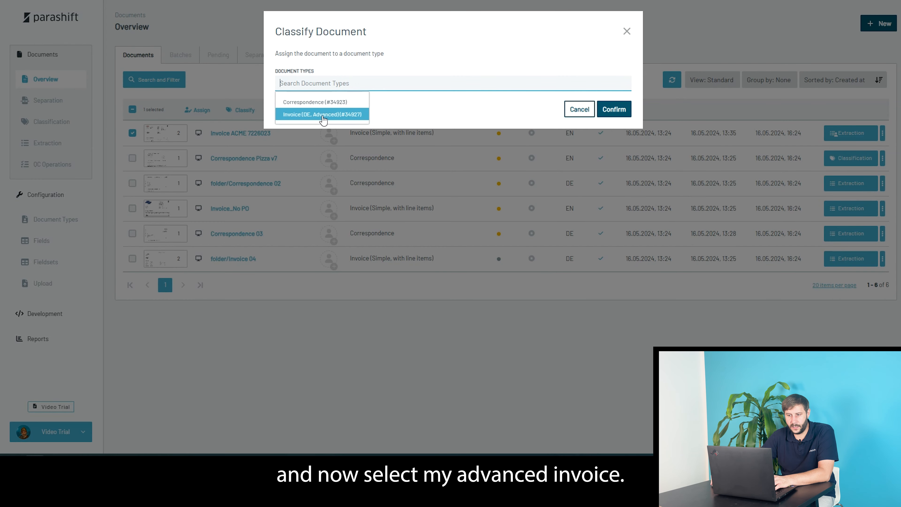
{"action": "left_click", "coordinate": [326, 114]}
{"action": "left_click", "coordinate": [614, 109]}
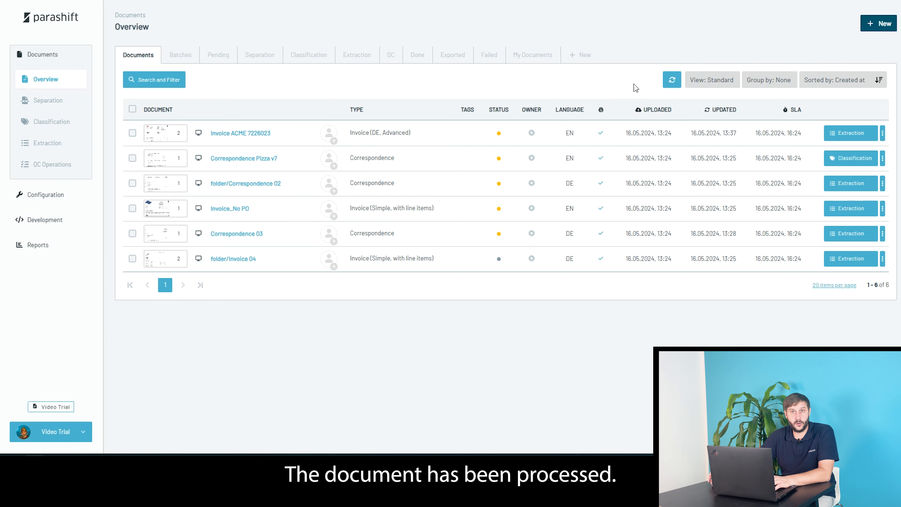
- Reopen the extraction of Invoice ACME 7226023 and examine its advanced line items and the hidden columns available
{"action": "left_click", "coordinate": [850, 133]}
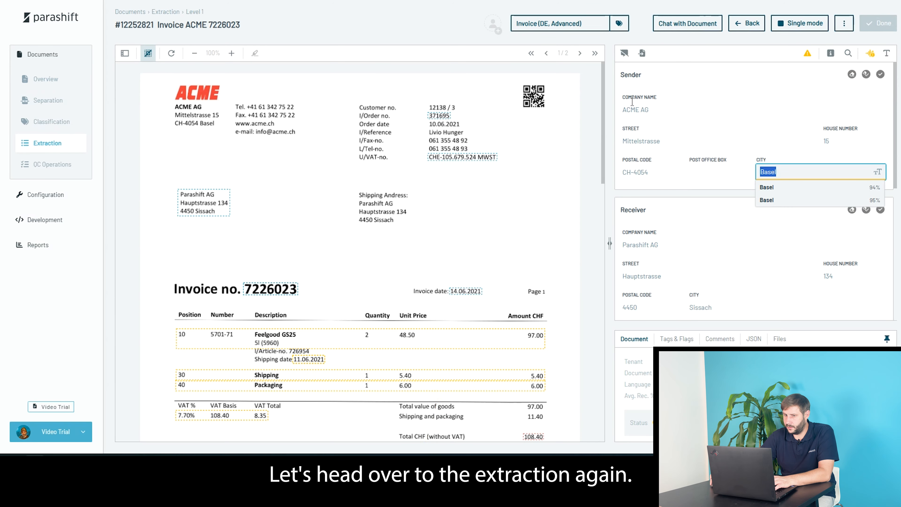
{"action": "key", "text": "Return"}
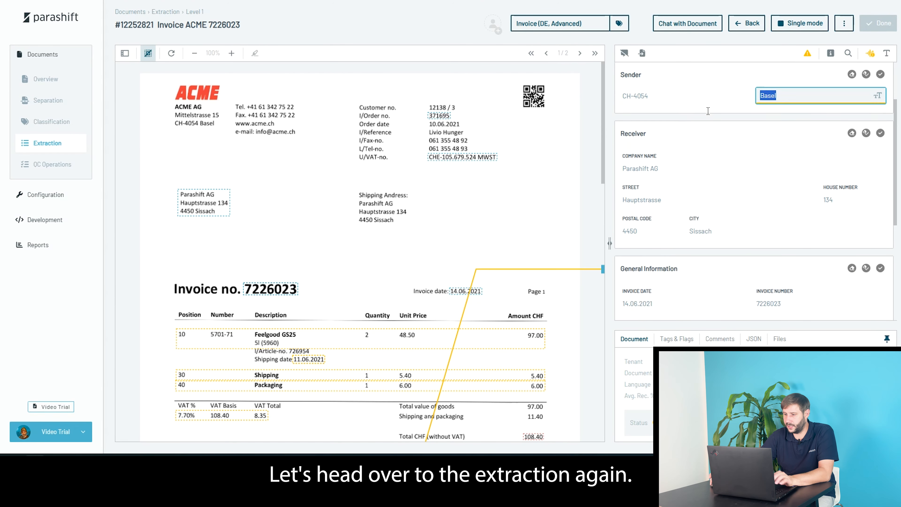
{"action": "key", "text": "Return"}
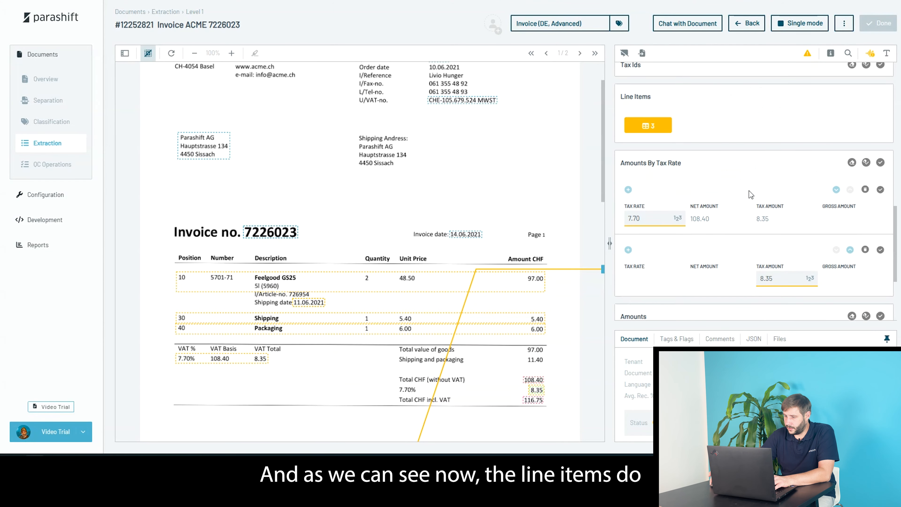
{"action": "right_click", "coordinate": [367, 312]}
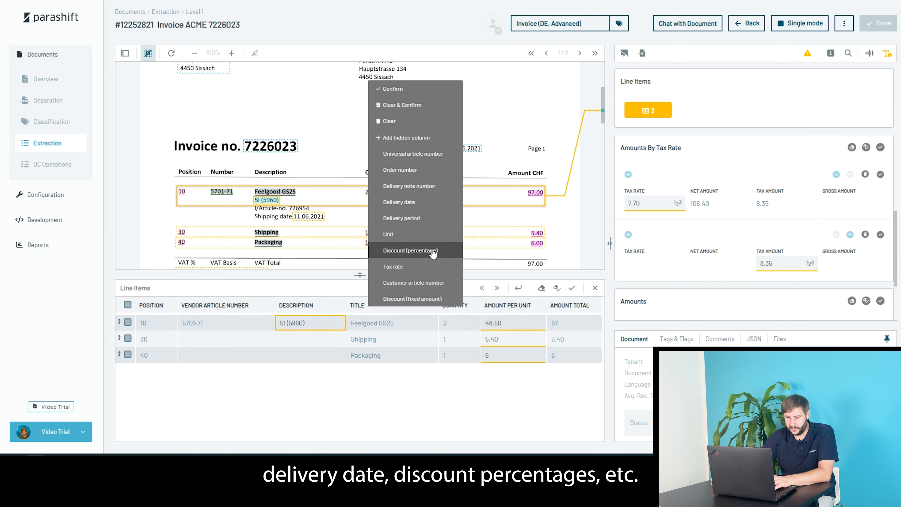
{"action": "left_click", "coordinate": [513, 121]}
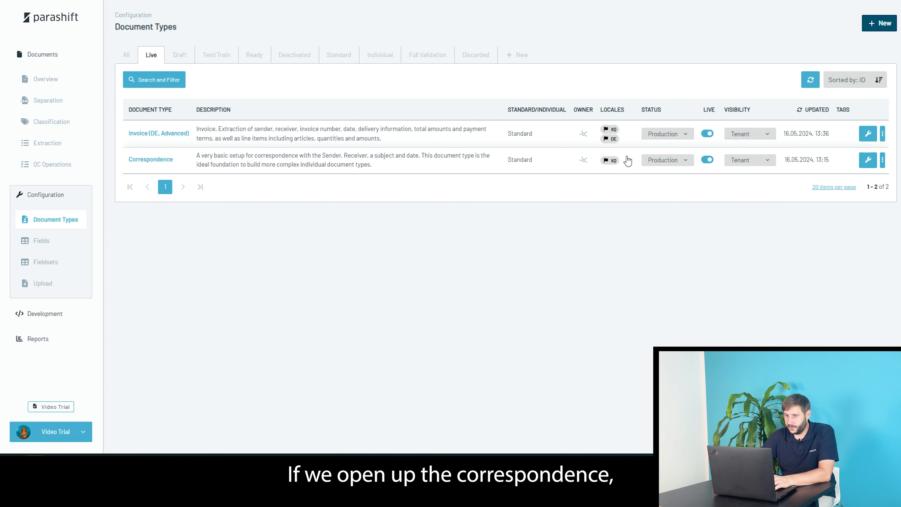
- Review the field configuration of the standard Correspondence document type and return to the document types list
{"action": "left_click", "coordinate": [868, 162]}
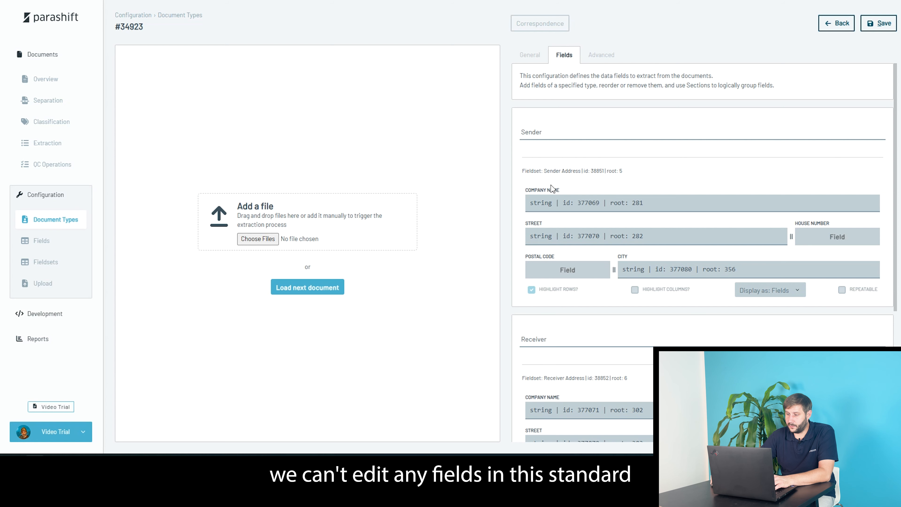
{"action": "scroll", "coordinate": [735, 289], "scroll_direction": "down", "scroll_amount": 3}
{"action": "scroll", "coordinate": [715, 292], "scroll_direction": "down", "scroll_amount": 2}
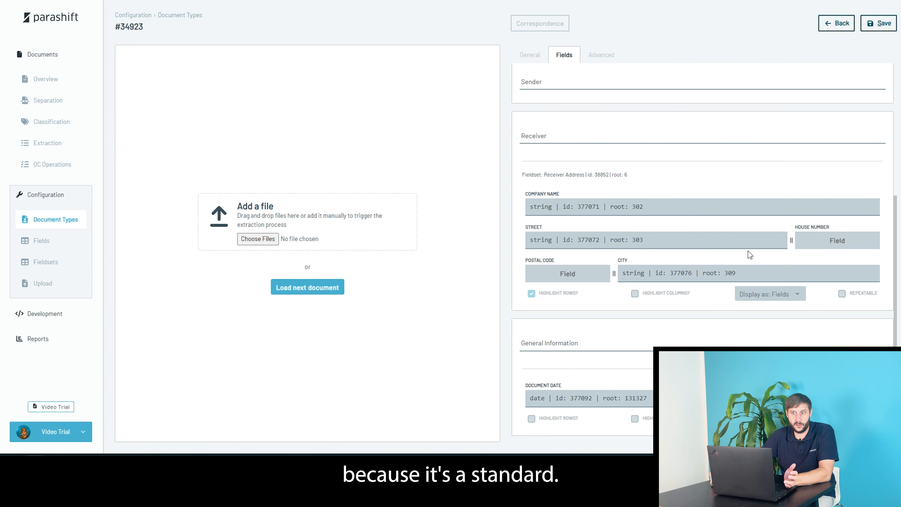
{"action": "left_click", "coordinate": [836, 24]}
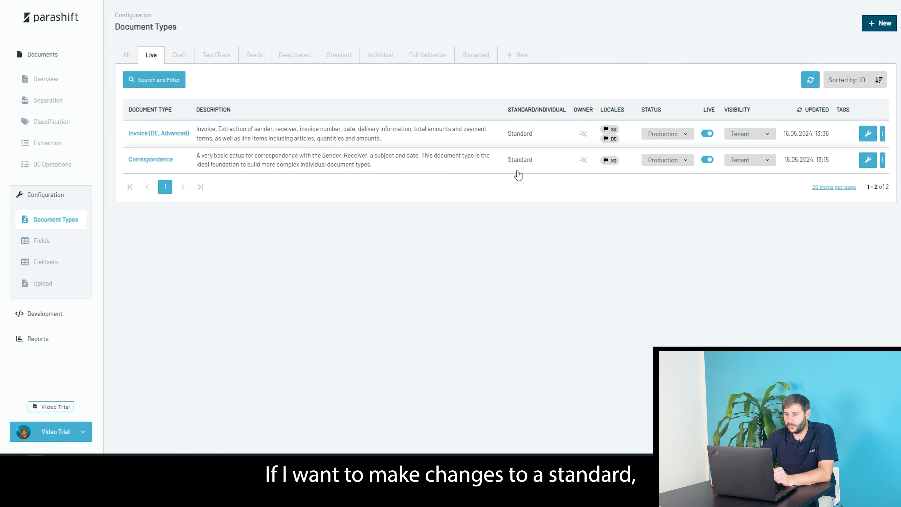
- Copy the standard Correspondence document type and confirm, creating an individual document type
{"action": "left_click", "coordinate": [882, 162]}
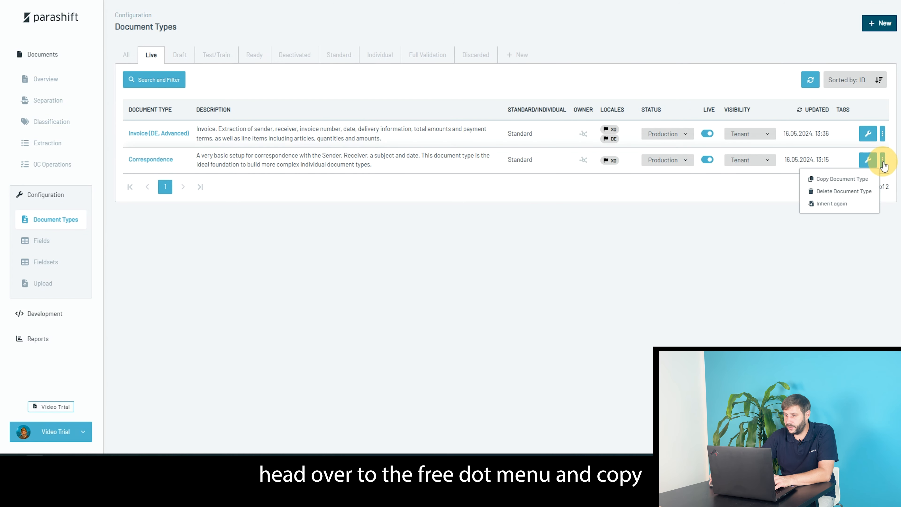
{"action": "left_click", "coordinate": [856, 180]}
{"action": "left_click", "coordinate": [540, 84]}
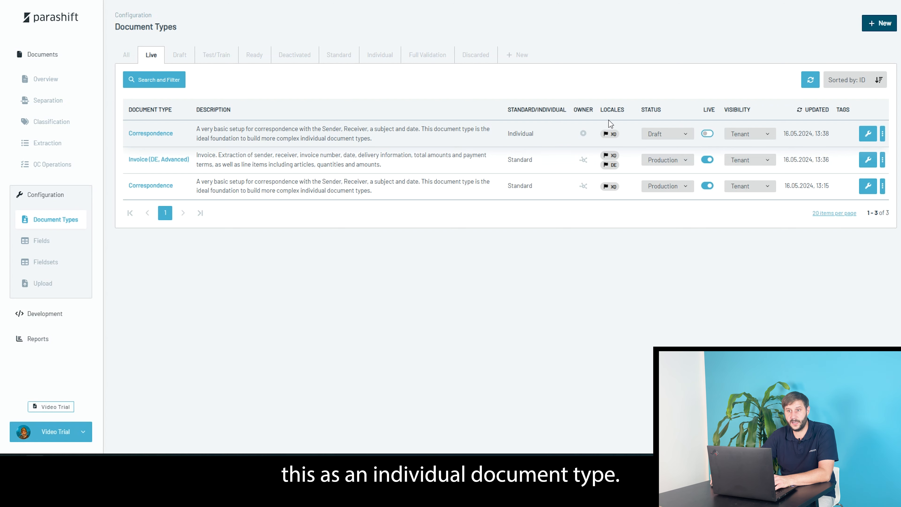
- Set the individual Correspondence document type live in production and remove the standard Correspondence type from live
{"action": "left_click", "coordinate": [707, 133]}
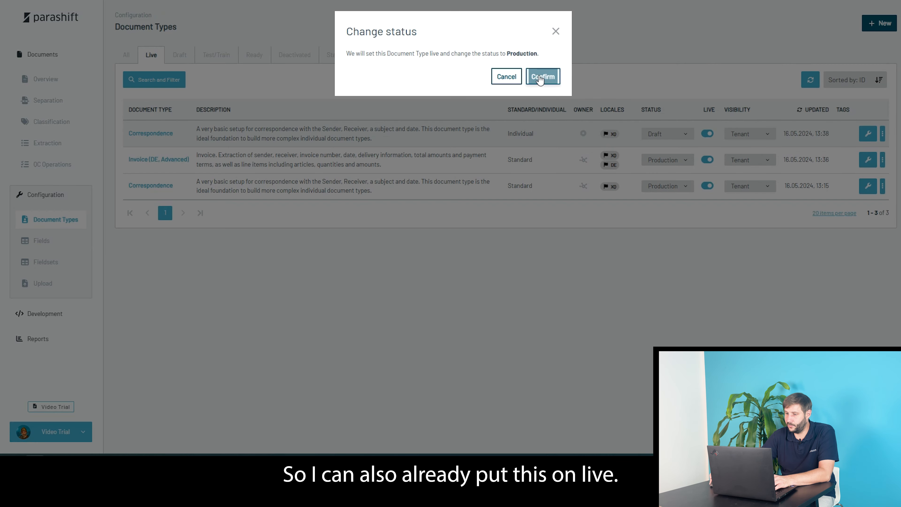
{"action": "left_click", "coordinate": [539, 77]}
{"action": "left_click", "coordinate": [707, 186]}
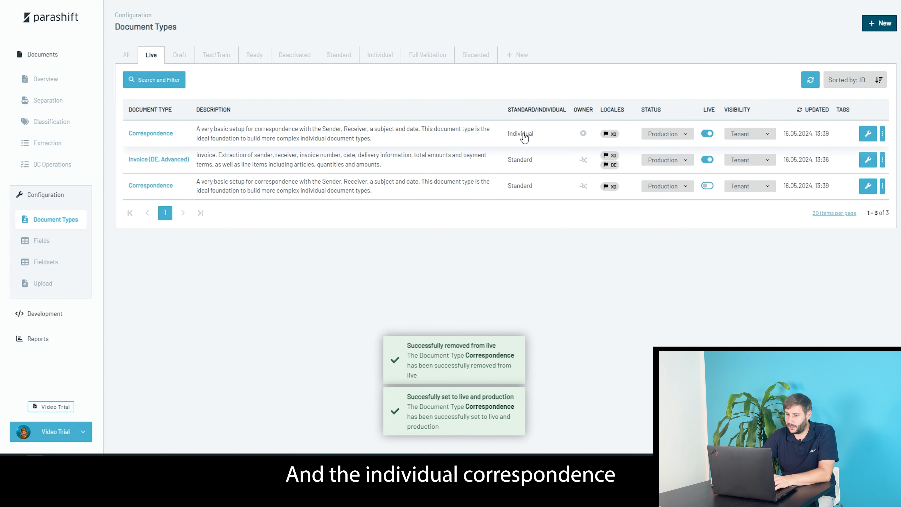
- Rename the individual Correspondence document type to Correspondence Special, set its identifier to pp-correspondence-special, and save it
{"action": "left_click", "coordinate": [868, 134]}
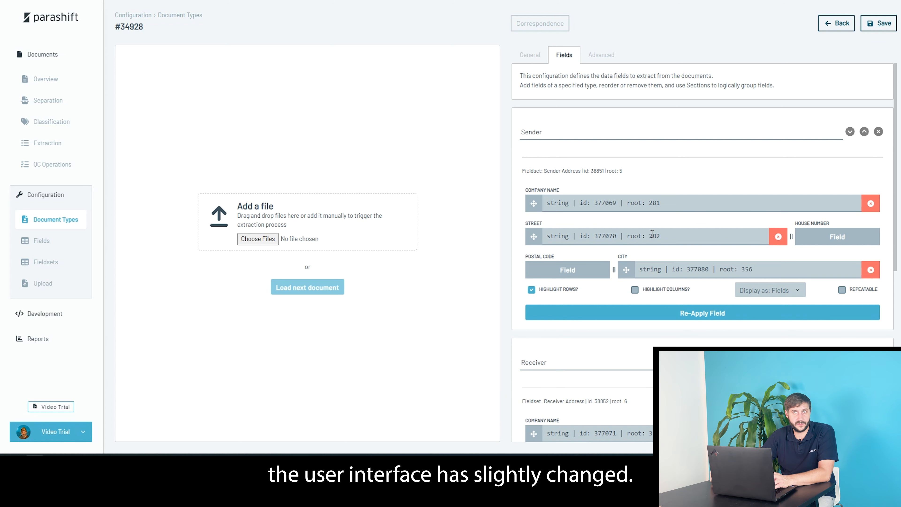
{"action": "left_click", "coordinate": [535, 61]}
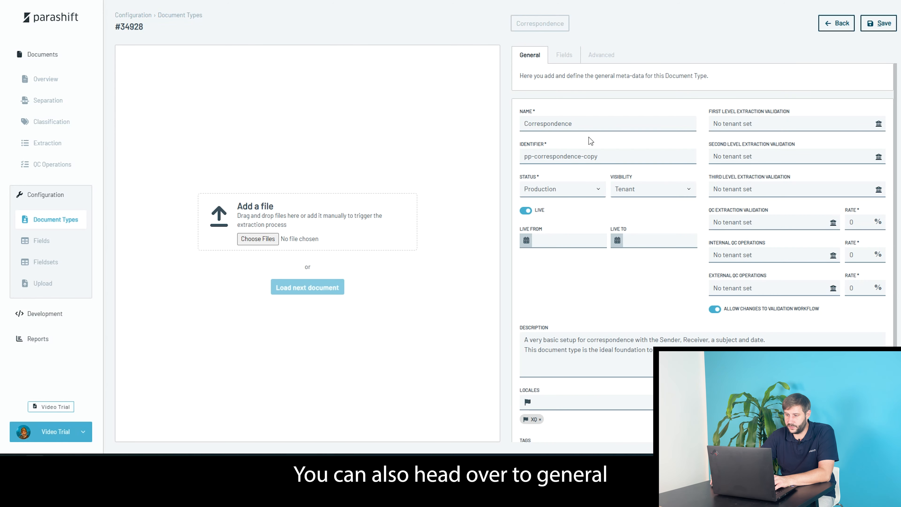
{"action": "left_click", "coordinate": [596, 121]}
{"action": "type", "text": "Special"}
{"action": "double_click", "coordinate": [582, 156]}
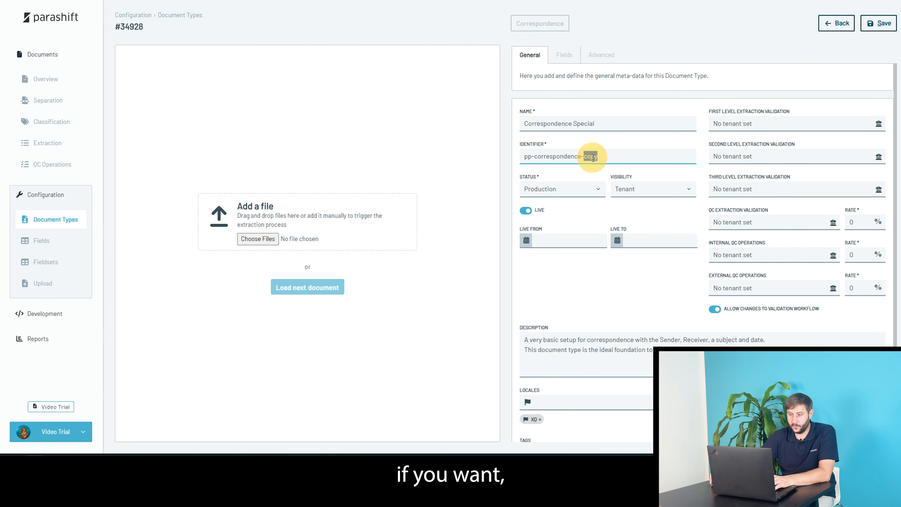
{"action": "type", "text": "special"}
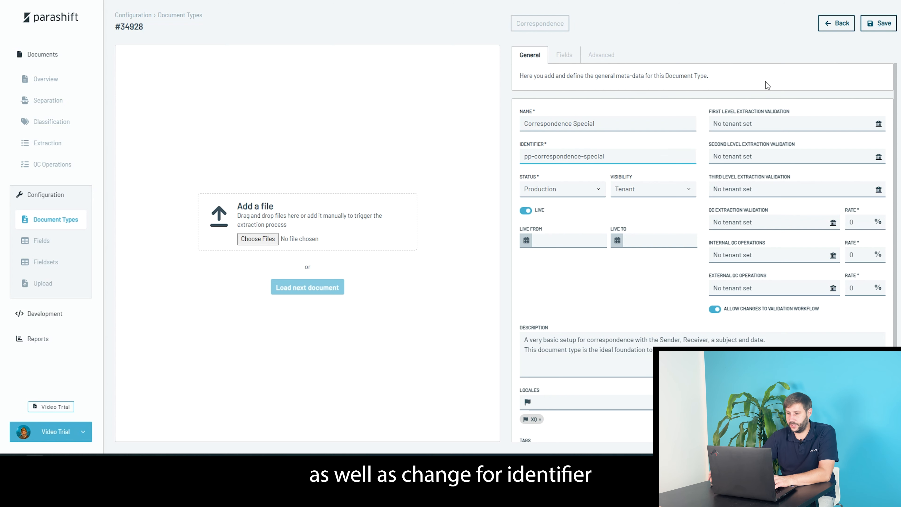
{"action": "left_click", "coordinate": [878, 24]}
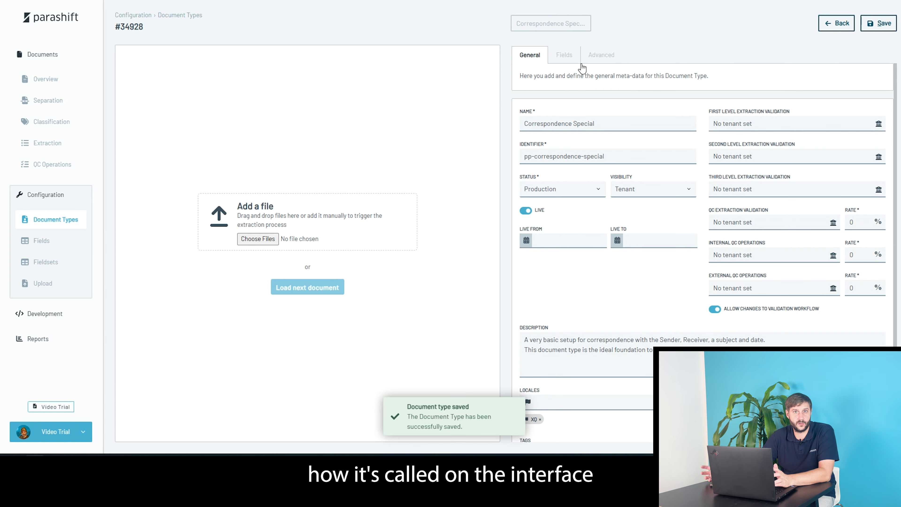
- Review the Sender, Receiver and General Information fields configured for the Correspondence Special document type
{"action": "left_click", "coordinate": [566, 57]}
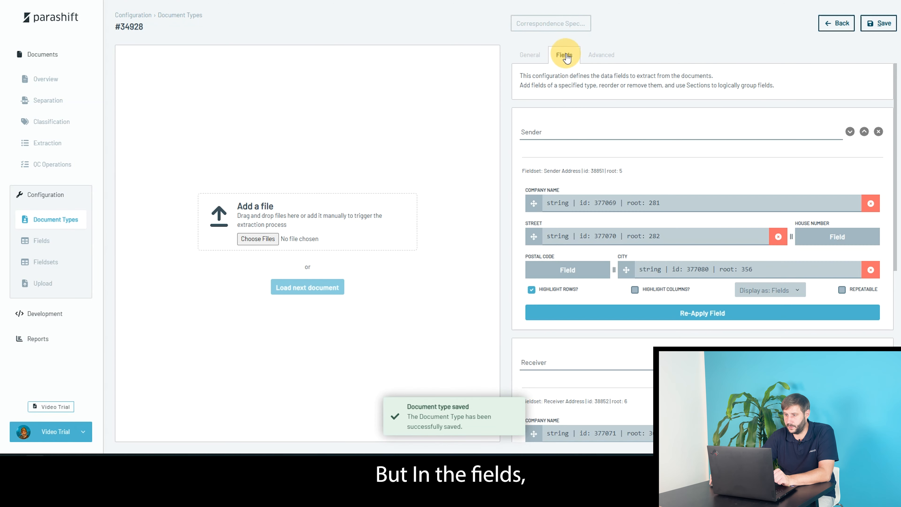
{"action": "scroll", "coordinate": [652, 254], "scroll_direction": "down", "scroll_amount": 5}
{"action": "scroll", "coordinate": [651, 254], "scroll_direction": "up", "scroll_amount": 5}
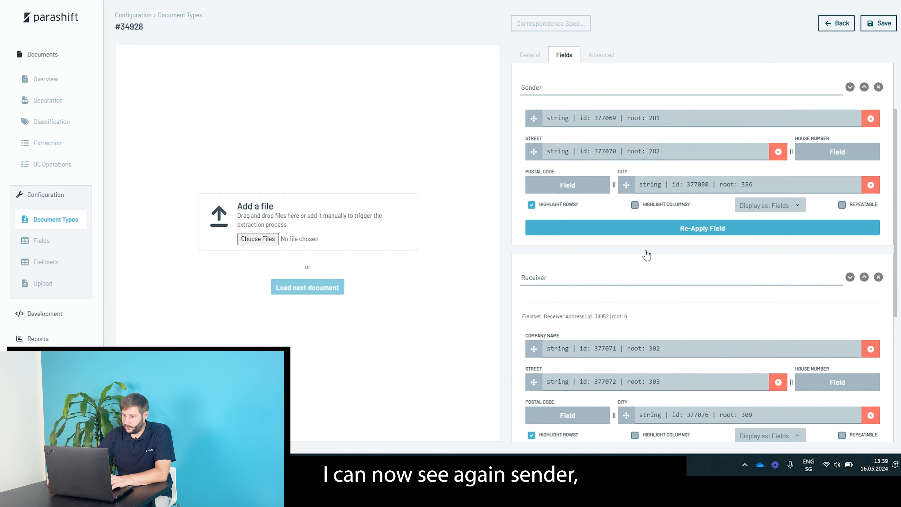
{"action": "scroll", "coordinate": [524, 231], "scroll_direction": "down", "scroll_amount": 10}
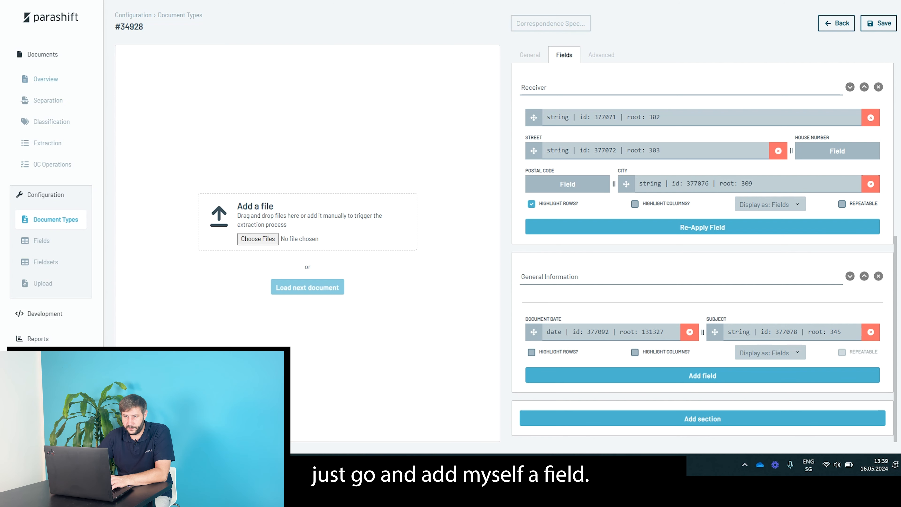
- Open the extraction of the document Correspondence 03 and examine its letter text and extracted fields
{"action": "left_click", "coordinate": [46, 79]}
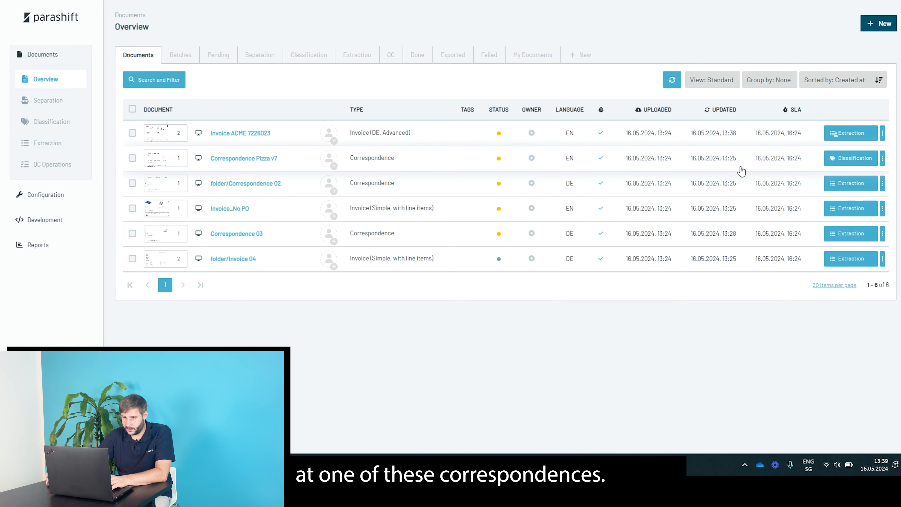
{"action": "left_click", "coordinate": [850, 233]}
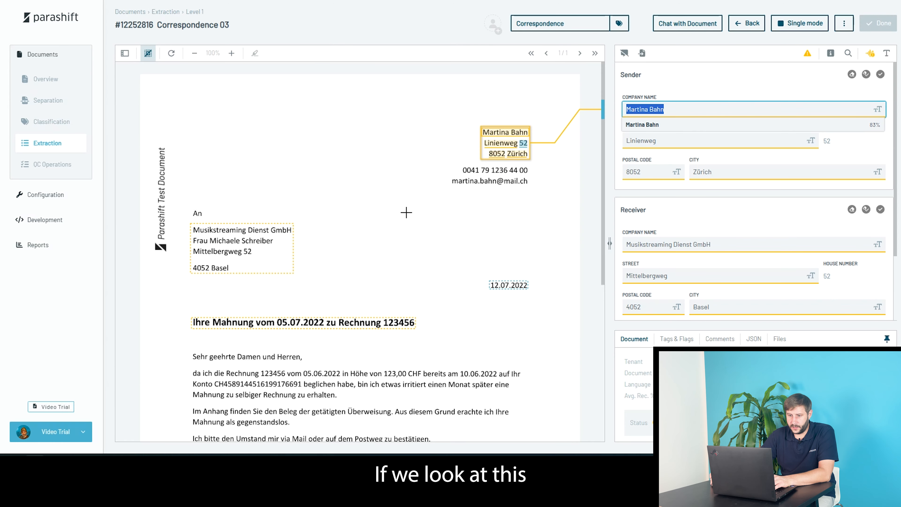
{"action": "scroll", "coordinate": [406, 212], "scroll_direction": "down", "scroll_amount": 2}
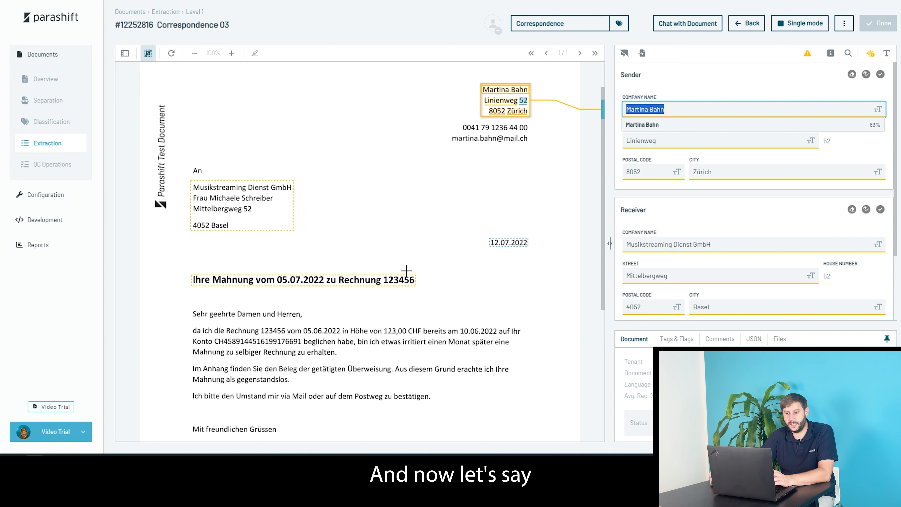
{"action": "scroll", "coordinate": [695, 185], "scroll_direction": "down", "scroll_amount": 3}
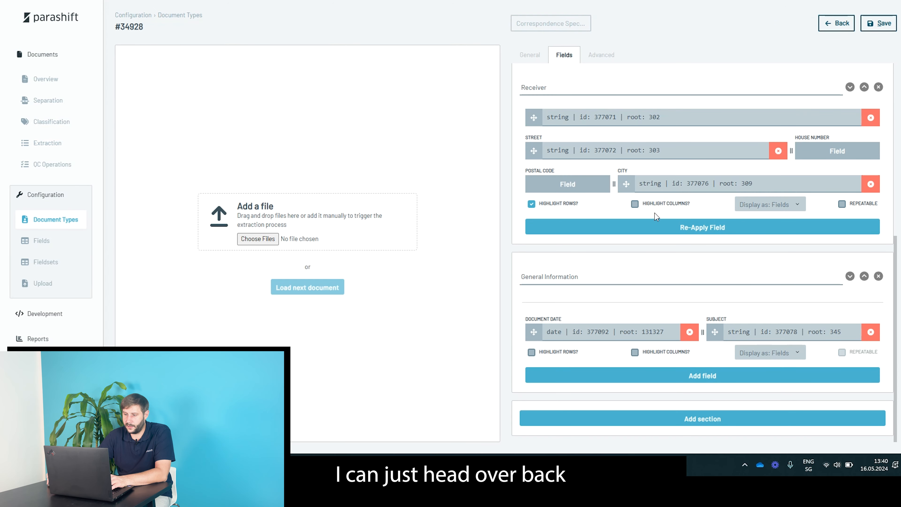
- Find the standard fields matching "invoice" and select Invoice number for the General Information section of the Correspondence Special type
{"action": "left_click", "coordinate": [695, 377]}
{"action": "type", "text": "invoice"}
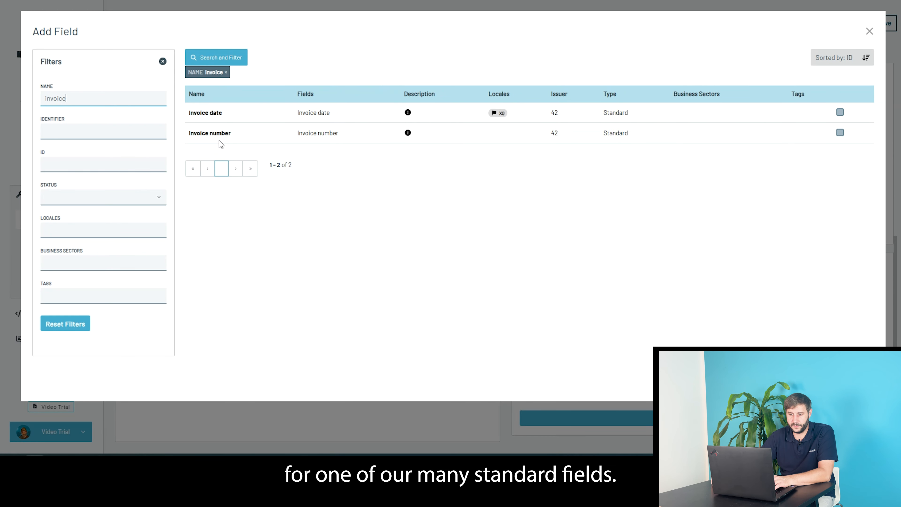
{"action": "left_click", "coordinate": [840, 134]}
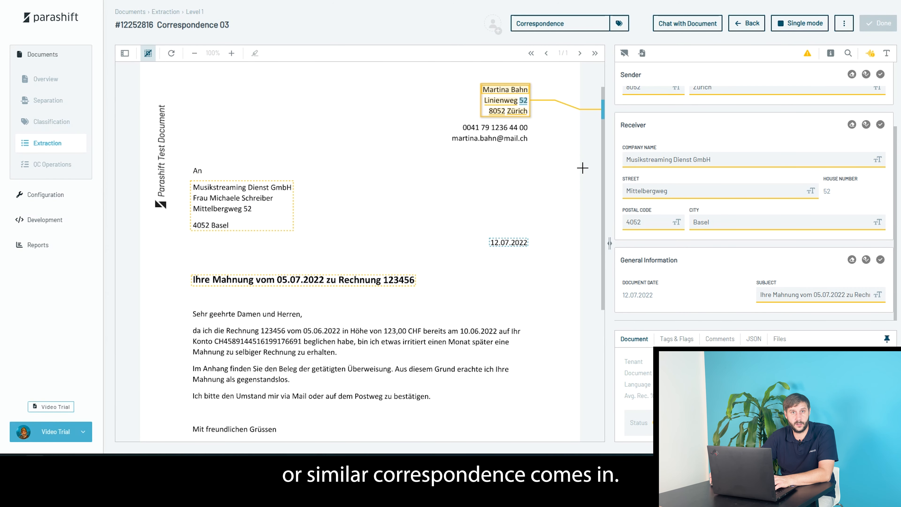
- Check the Correspondence 03 extraction again, examining the whole letter and the fields under General Information
{"action": "left_click", "coordinate": [846, 27]}
{"action": "scroll", "coordinate": [418, 147], "scroll_direction": "down", "scroll_amount": 4}
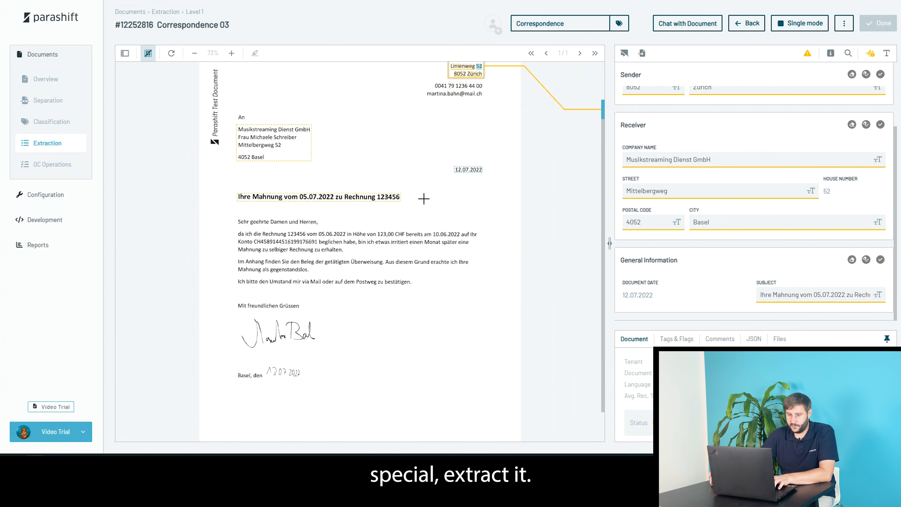
{"action": "scroll", "coordinate": [417, 194], "scroll_direction": "down", "scroll_amount": 3}
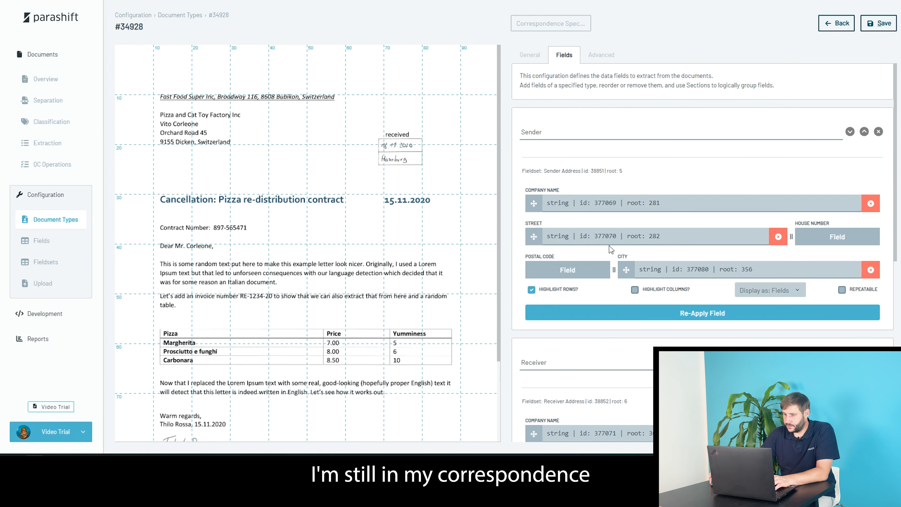
- Start a new individual field for the Correspondence Special type with the title Fancy Name and the identifier fancy-name
{"action": "scroll", "coordinate": [610, 249], "scroll_direction": "down", "scroll_amount": 5}
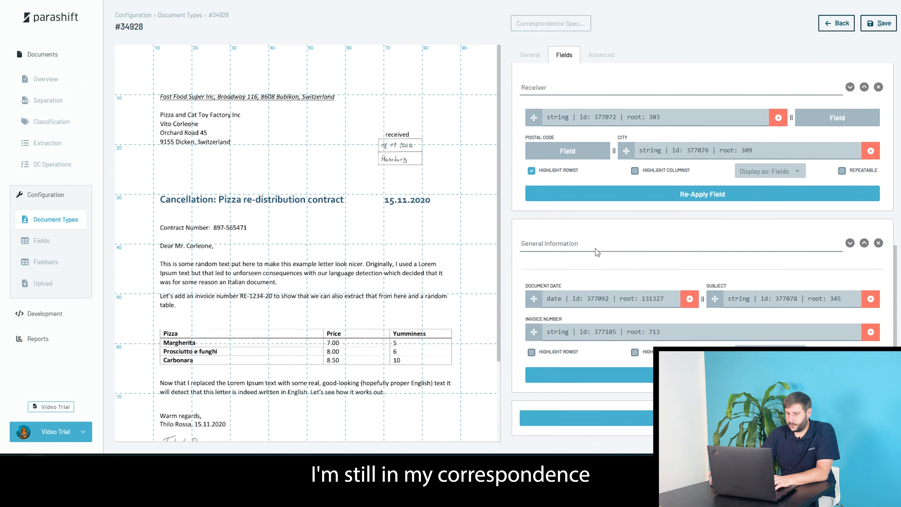
{"action": "scroll", "coordinate": [430, 245], "scroll_direction": "down", "scroll_amount": 3}
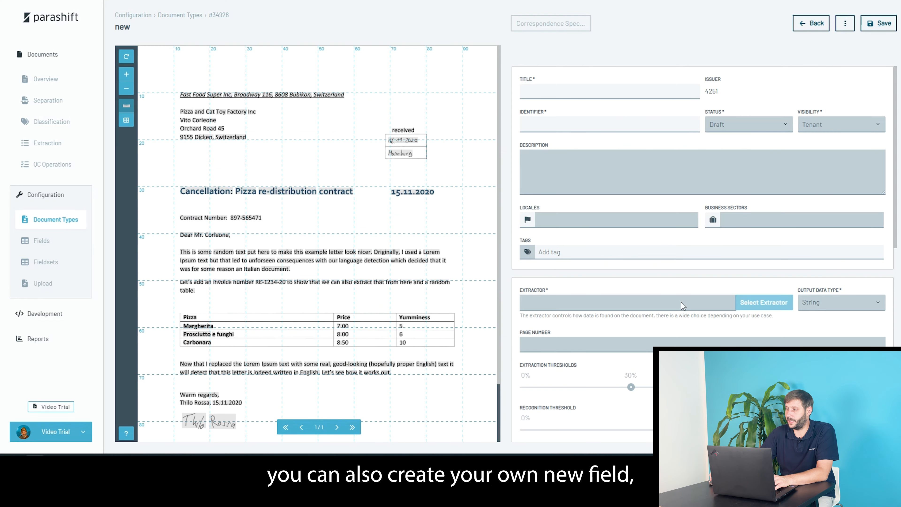
{"action": "left_click", "coordinate": [563, 93]}
{"action": "type", "text": "Fancy Name"}
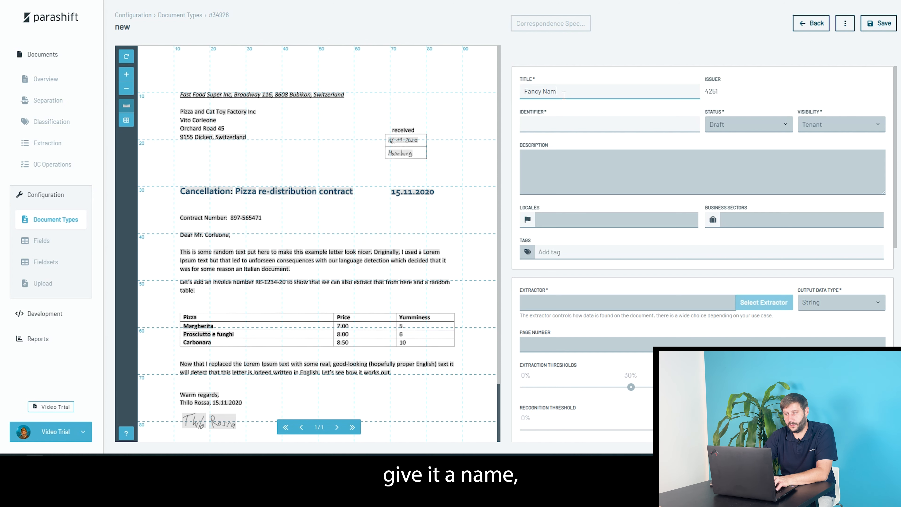
{"action": "key", "text": "Tab"}
{"action": "left_click", "coordinate": [629, 123]}
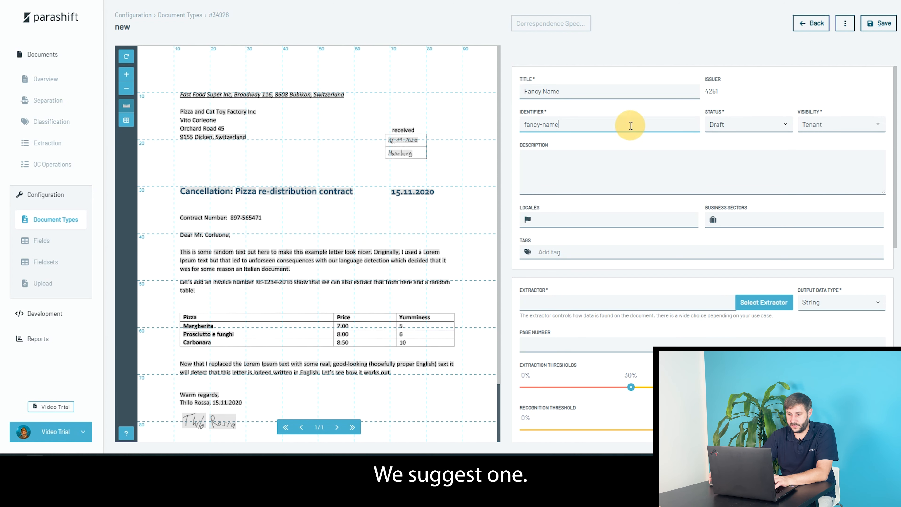
- Go to the extractor settings of the new Fancy Name field
{"action": "scroll", "coordinate": [436, 189], "scroll_direction": "down", "scroll_amount": 2}
{"action": "scroll", "coordinate": [517, 185], "scroll_direction": "down", "scroll_amount": 3}
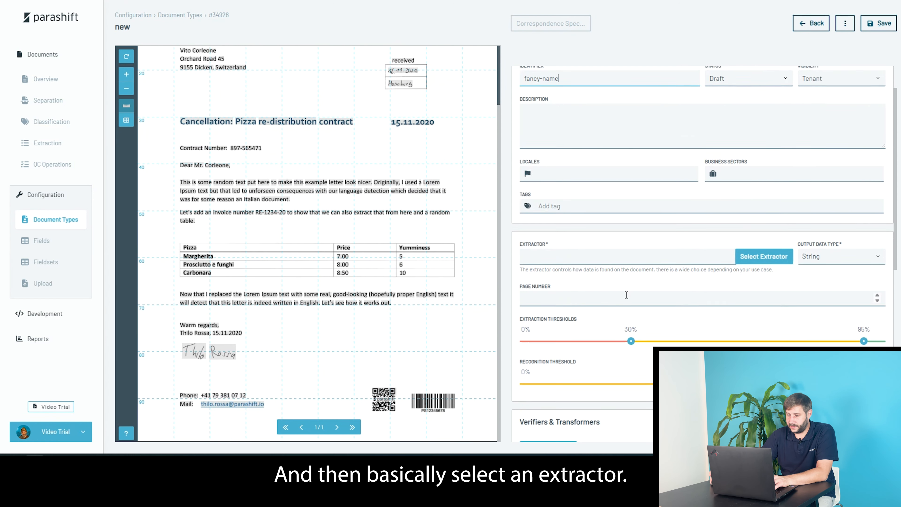
{"action": "left_click", "coordinate": [566, 176]}
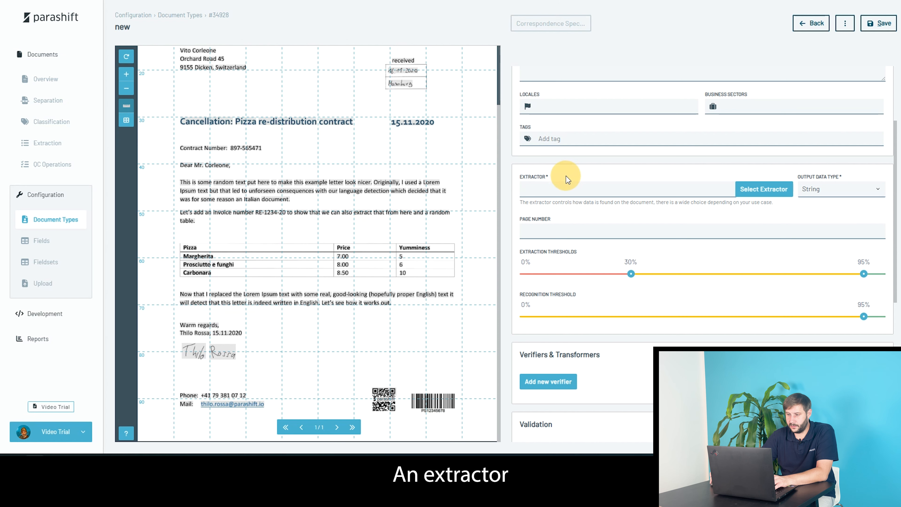